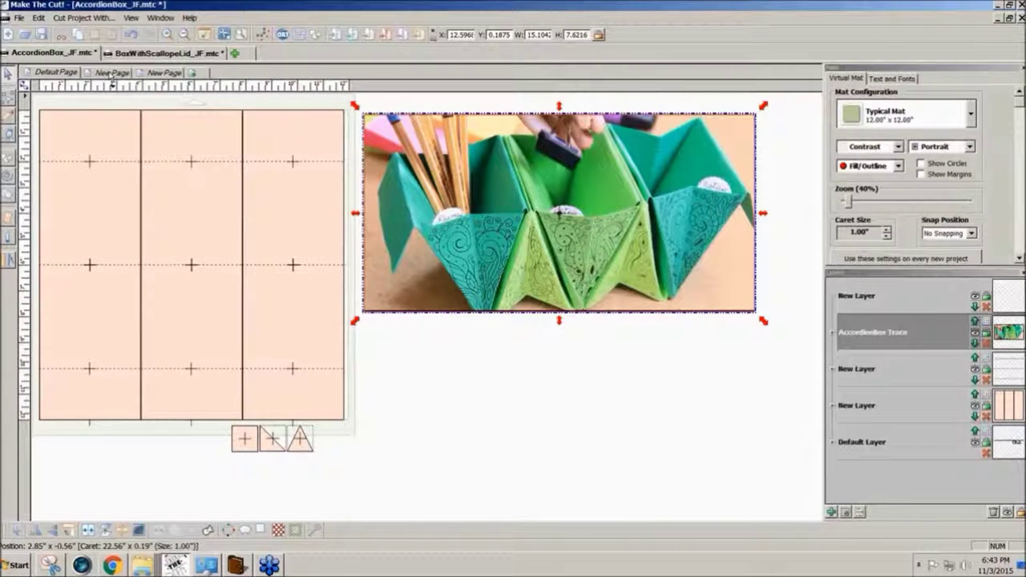
# Review the accordion box project's three pages, and move the box photo on the default page farther away from the mat.
pyautogui.click(112, 73)
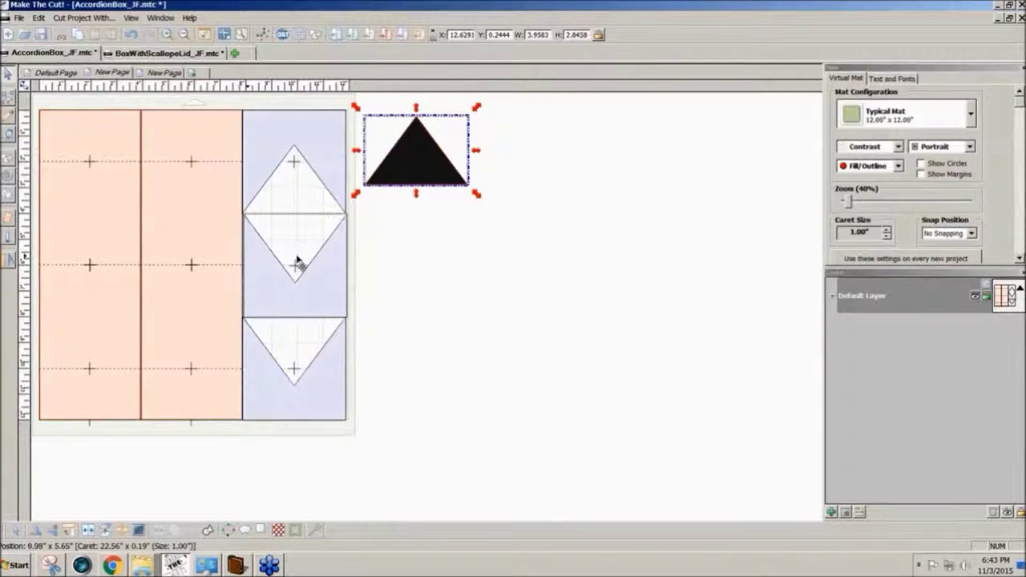
pyautogui.click(175, 73)
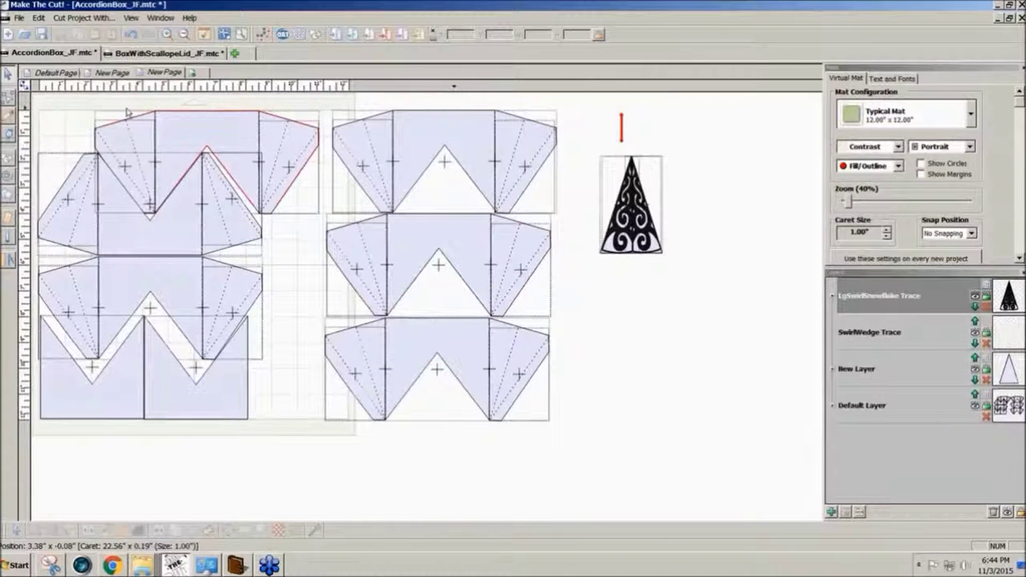
pyautogui.click(58, 73)
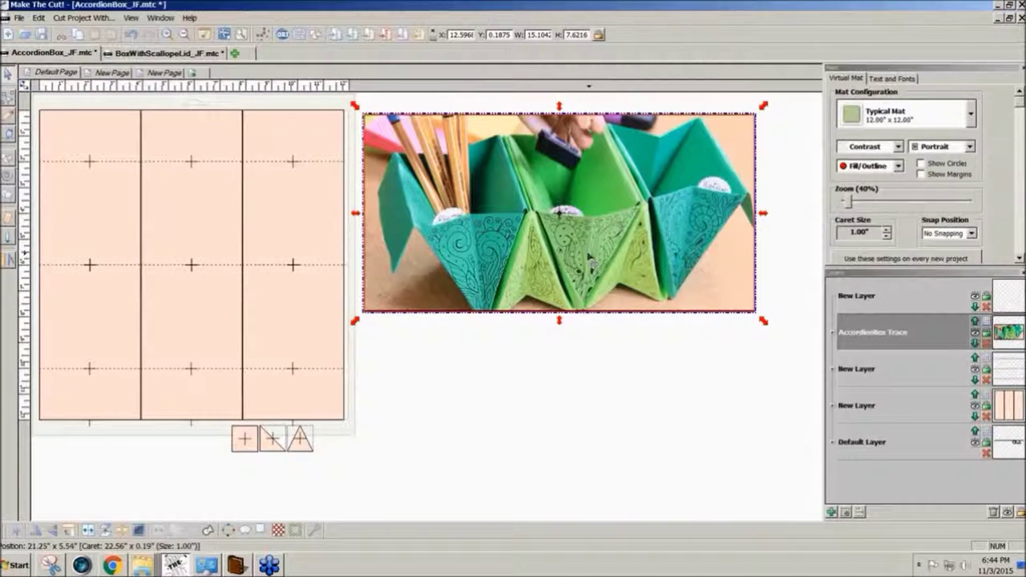
pyautogui.moveTo(590, 262); pyautogui.dragTo(650, 257)
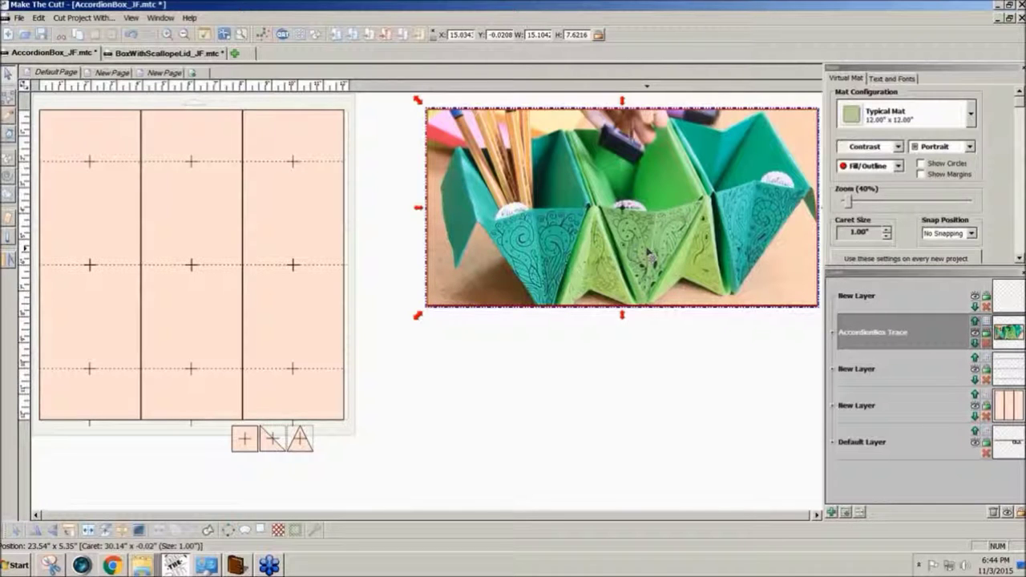
# On the last page, move one half of the swirl wedge straight down, clear of its outline, to about Y 6.28.
pyautogui.click(165, 73)
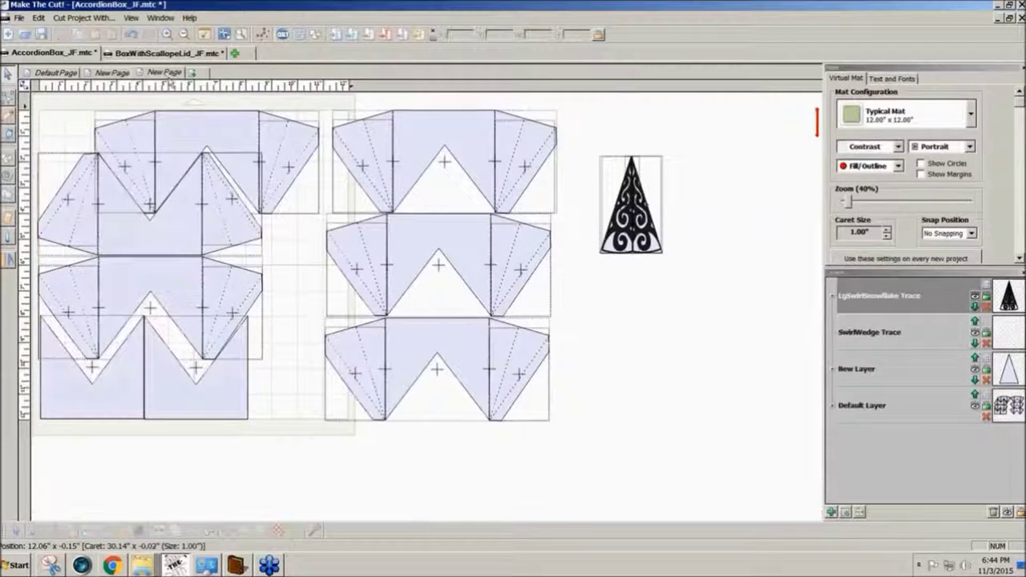
pyautogui.click(626, 255)
pyautogui.moveTo(627, 254); pyautogui.dragTo(626, 369)
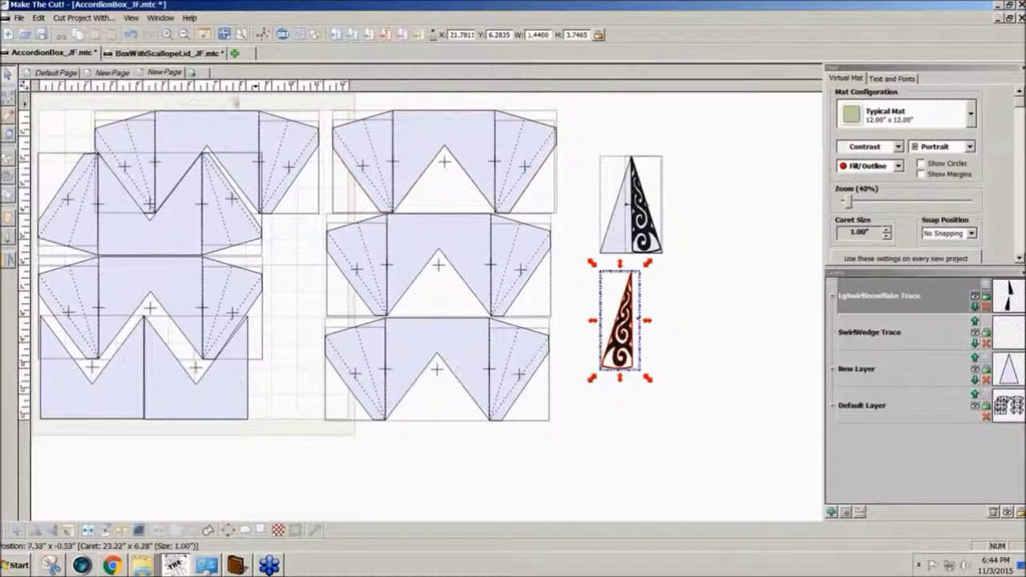
# Start a Nested Duplicate of the separated swirl half and set its gap to -.02 inches.
pyautogui.click(39, 18)
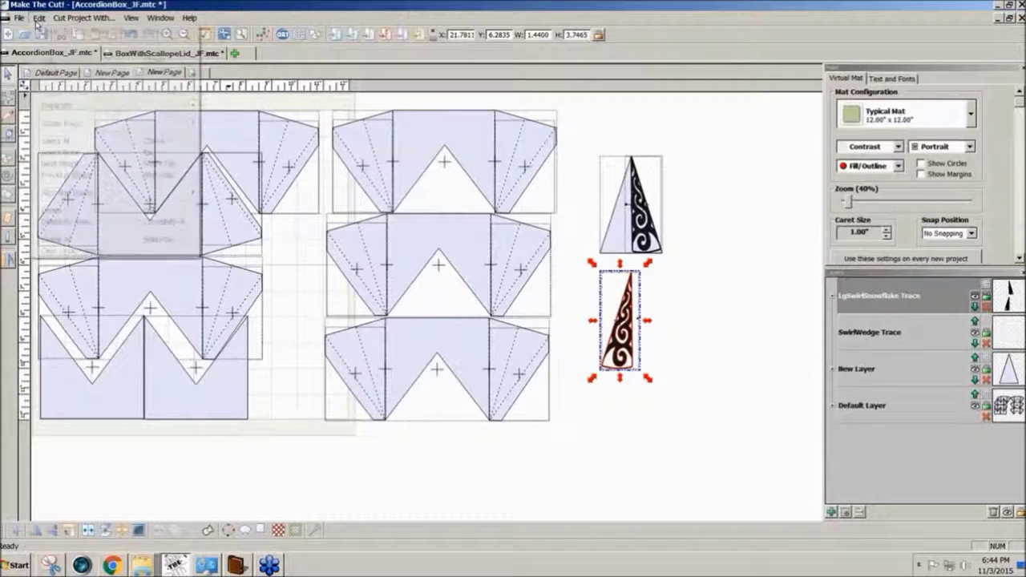
pyautogui.moveTo(68, 130)
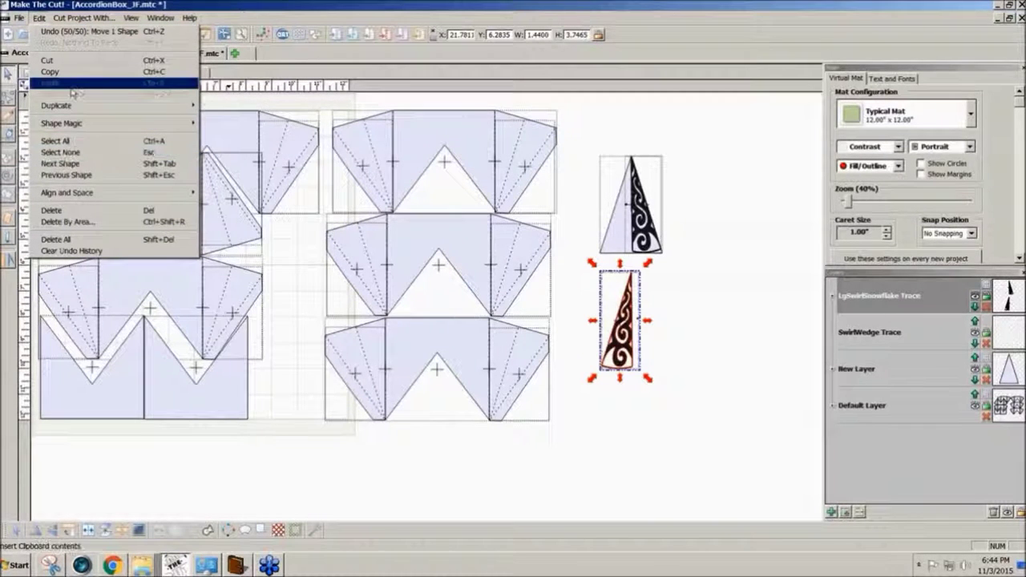
pyautogui.moveTo(80, 105)
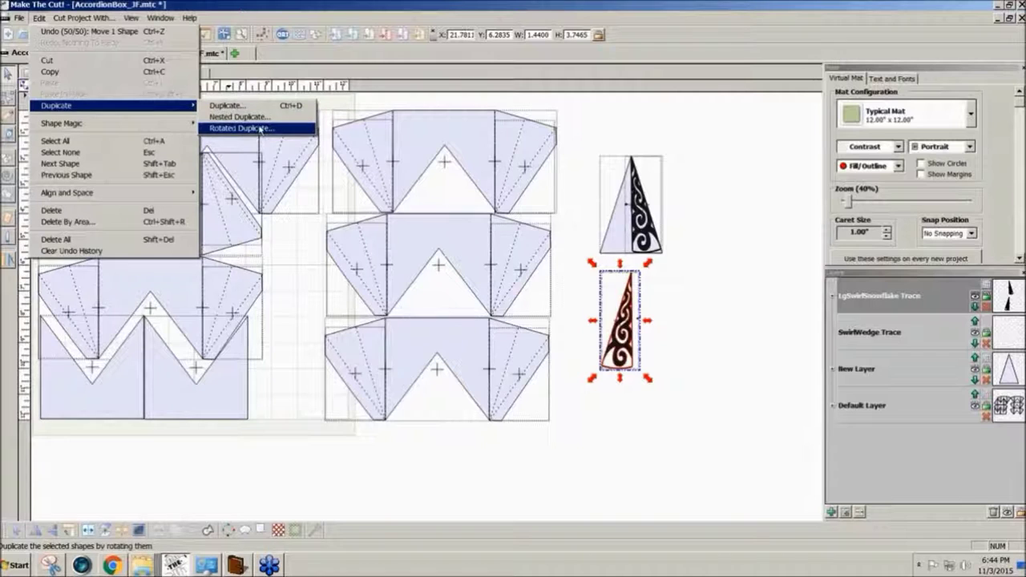
pyautogui.click(261, 118)
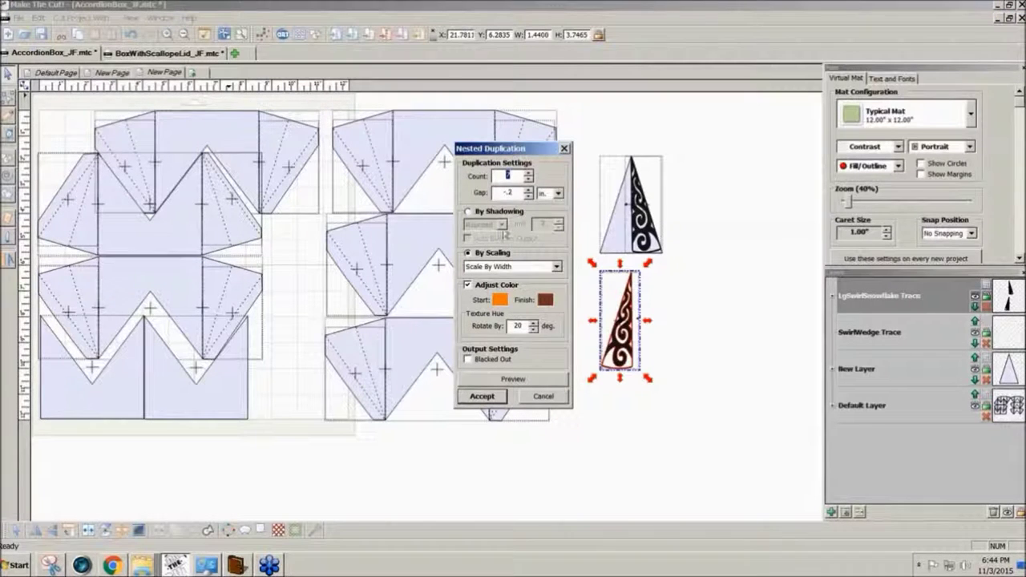
pyautogui.doubleClick(515, 192)
pyautogui.write('2')
pyautogui.write('0')
pyautogui.write('2')
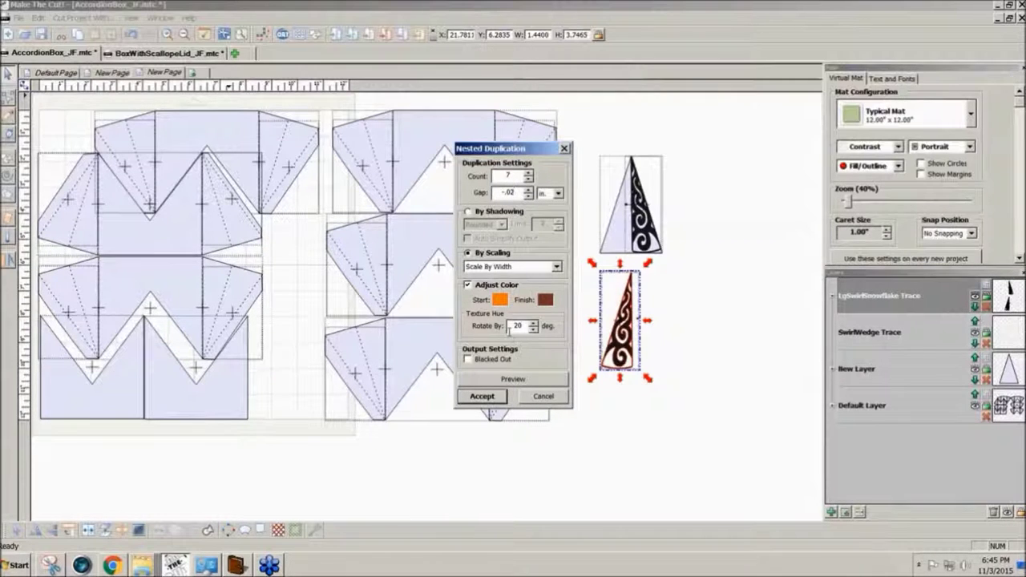
# Preview the nested duplication with 7, 3, 2 and 4 copies, cancel it, and move the swirl half back onto the wedge.
pyautogui.click(529, 385)
pyautogui.click(528, 172)
pyautogui.click(528, 172)
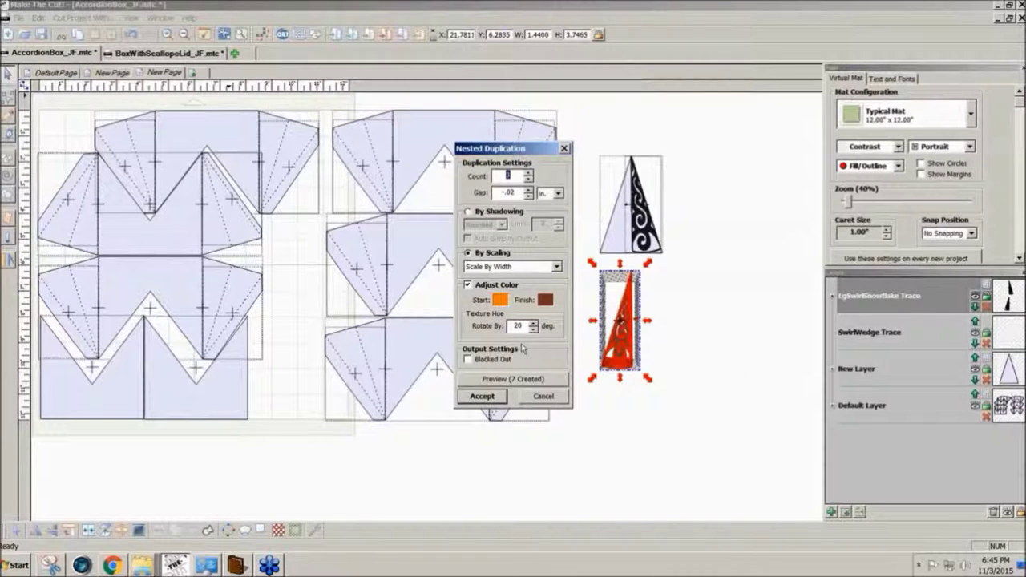
pyautogui.click(525, 378)
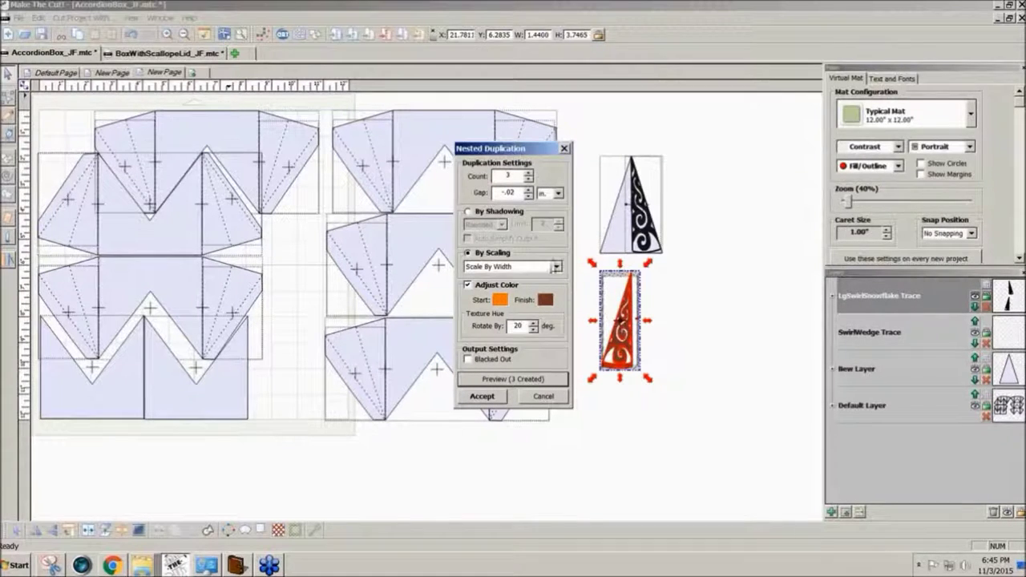
pyautogui.click(528, 180)
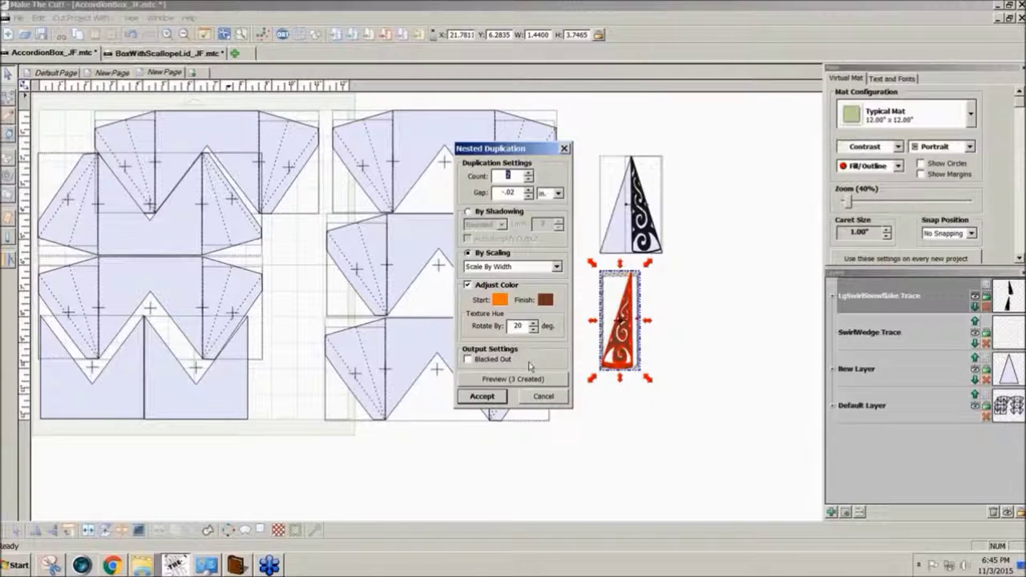
pyautogui.click(527, 380)
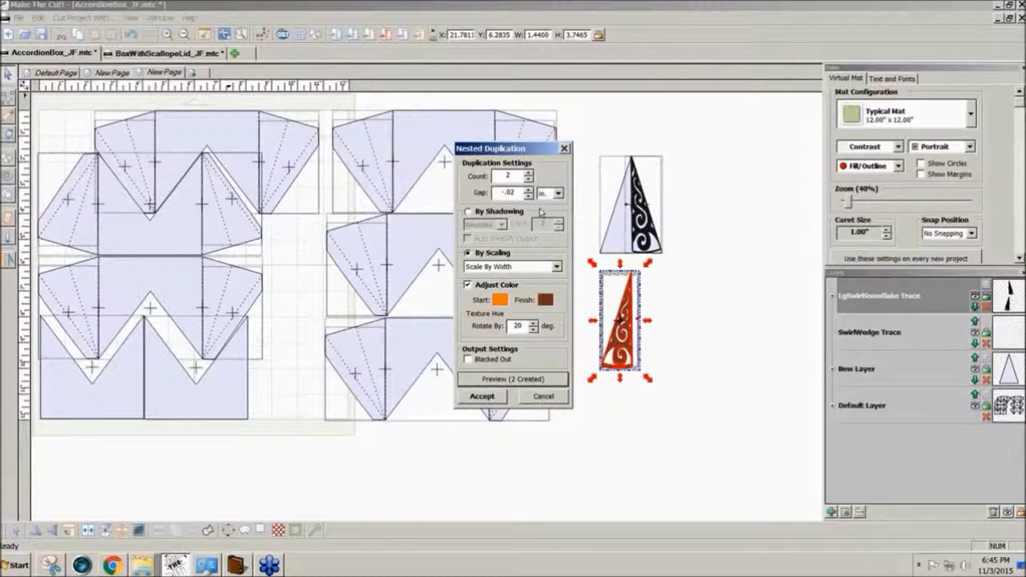
pyautogui.click(528, 172)
pyautogui.click(529, 173)
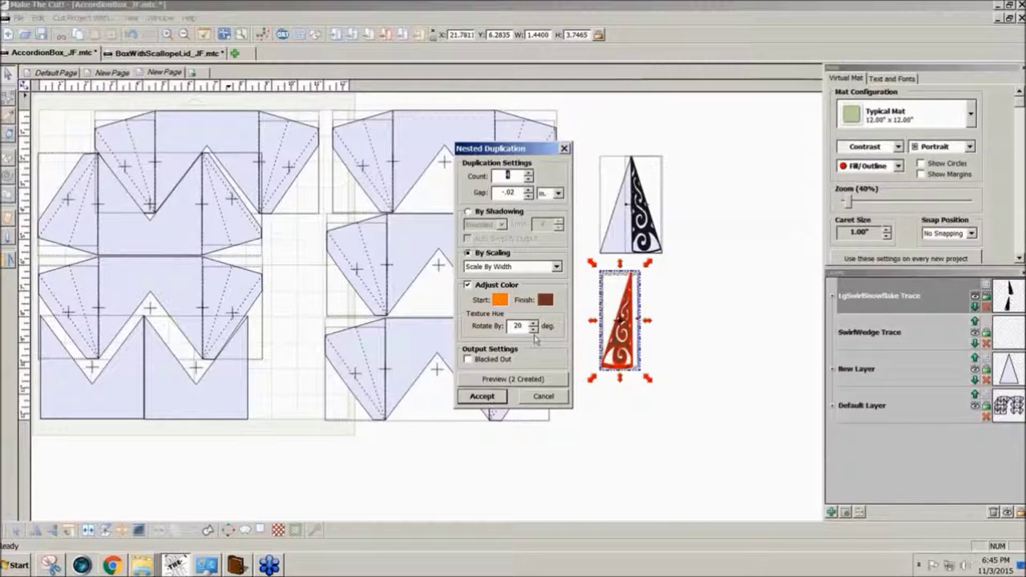
pyautogui.click(529, 382)
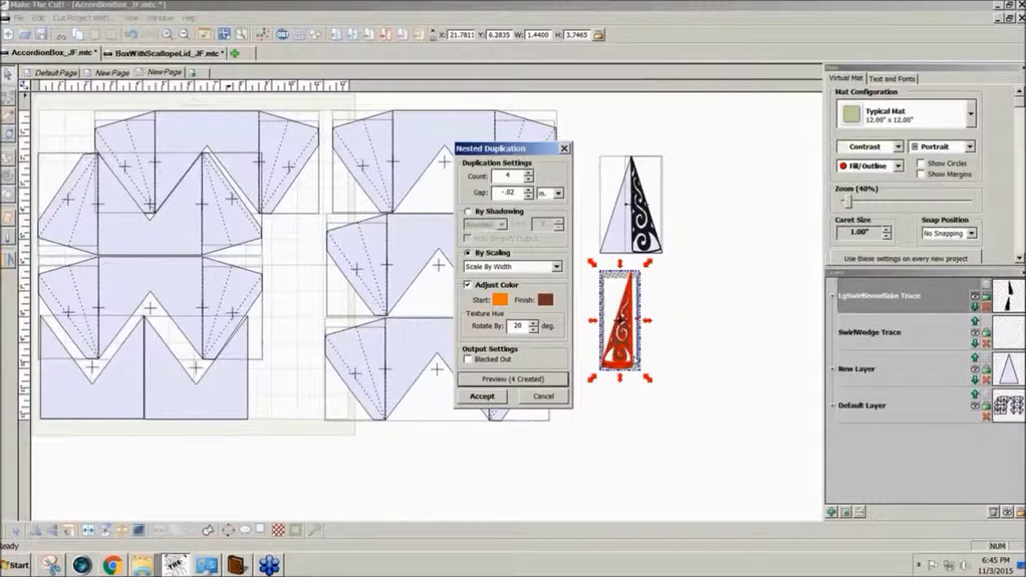
pyautogui.click(542, 397)
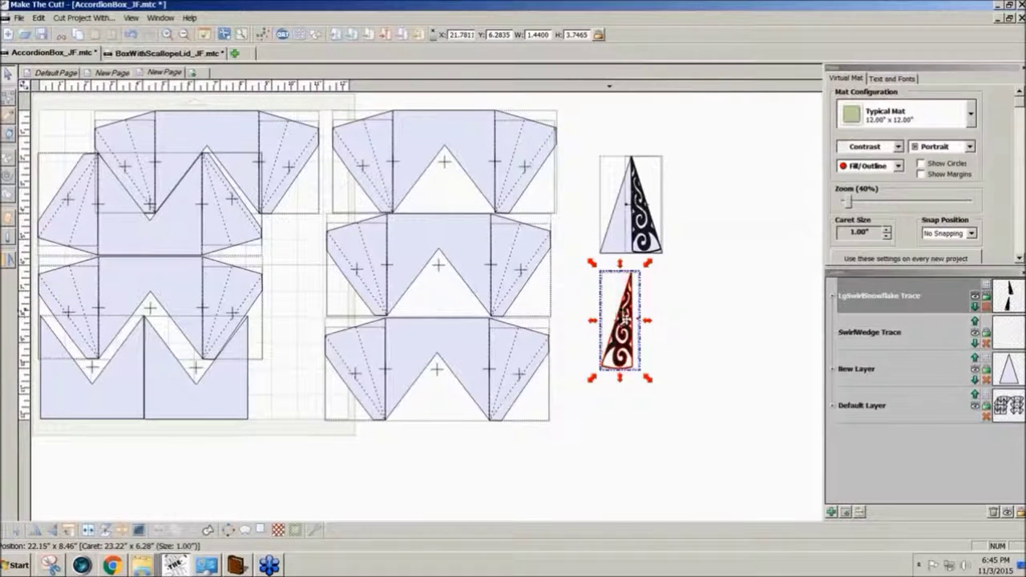
pyautogui.moveTo(628, 340); pyautogui.dragTo(631, 229)
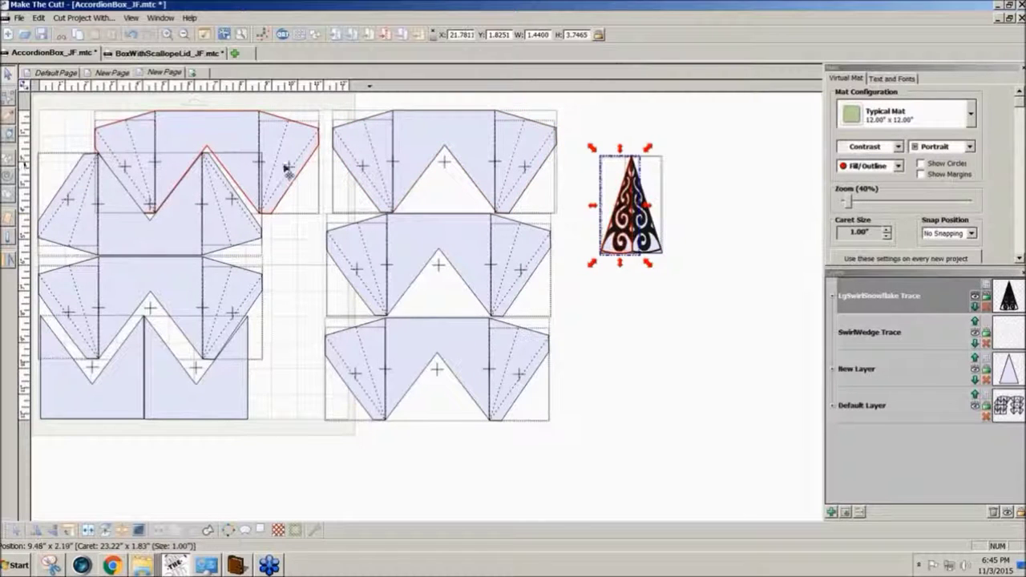
# Add a page named New Page directly after the default page.
pyautogui.click(57, 72)
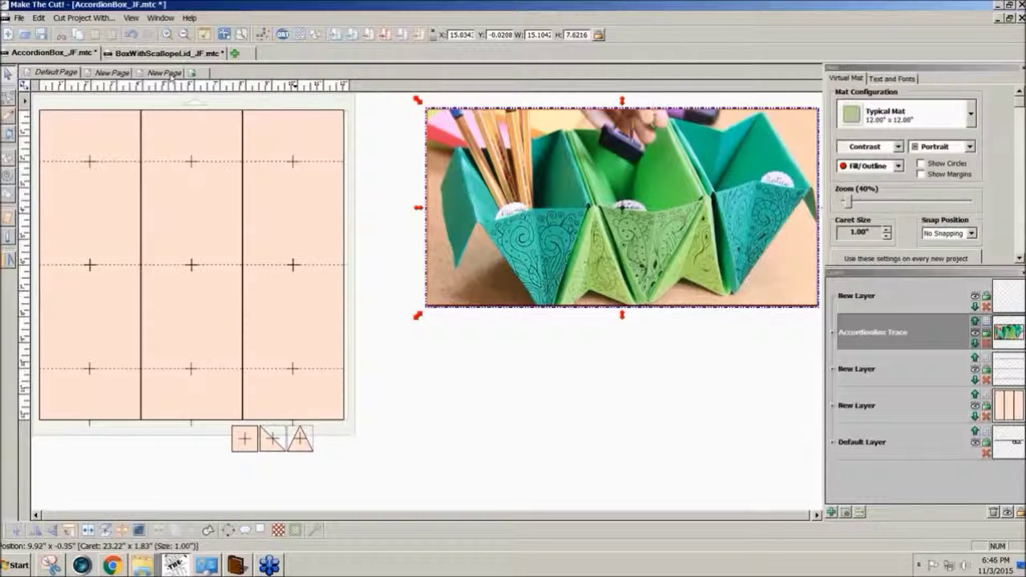
pyautogui.click(193, 72)
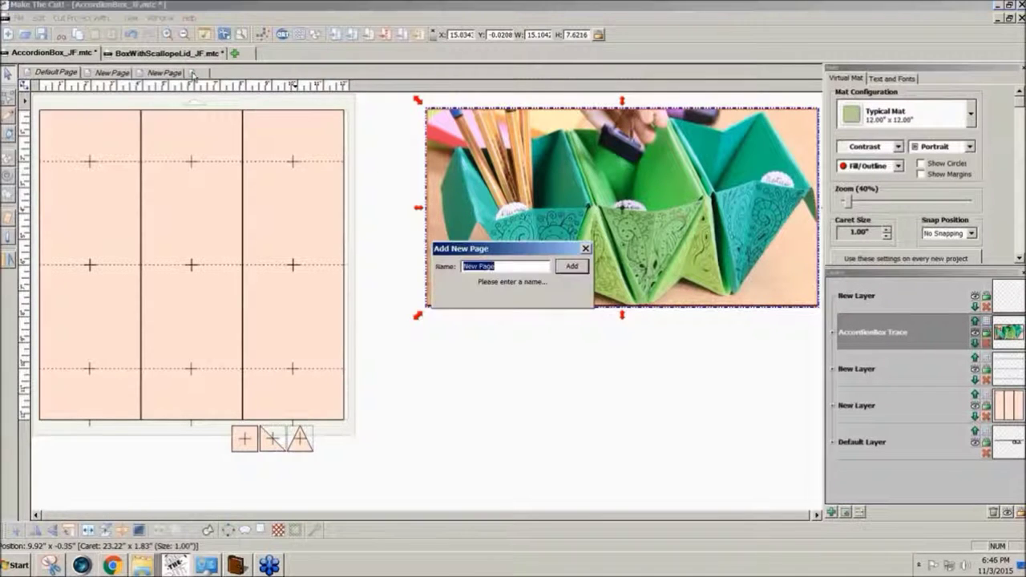
pyautogui.click(569, 267)
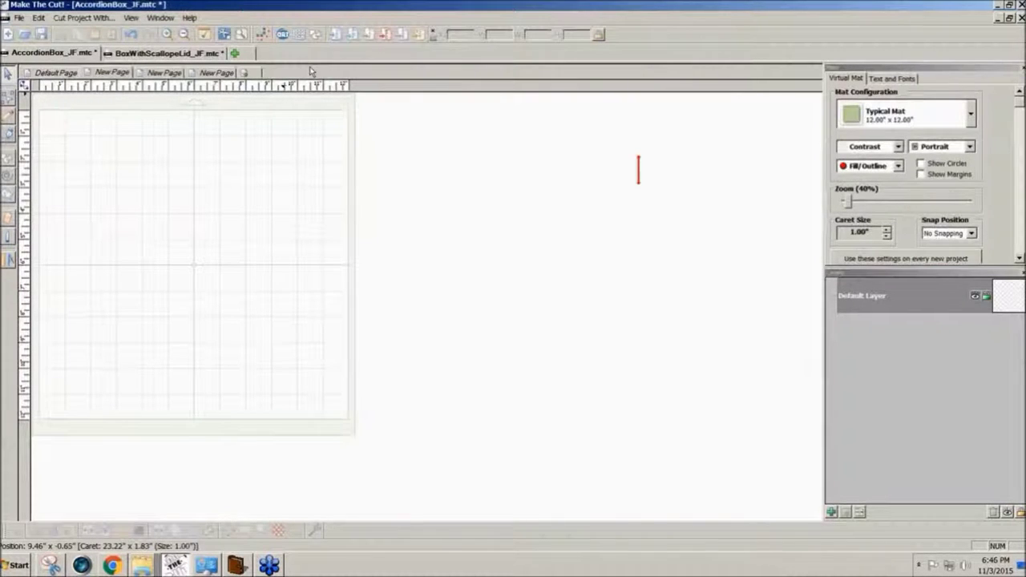
# Add another page named New Page at the end of the project, after the page with the box pieces.
pyautogui.click(49, 74)
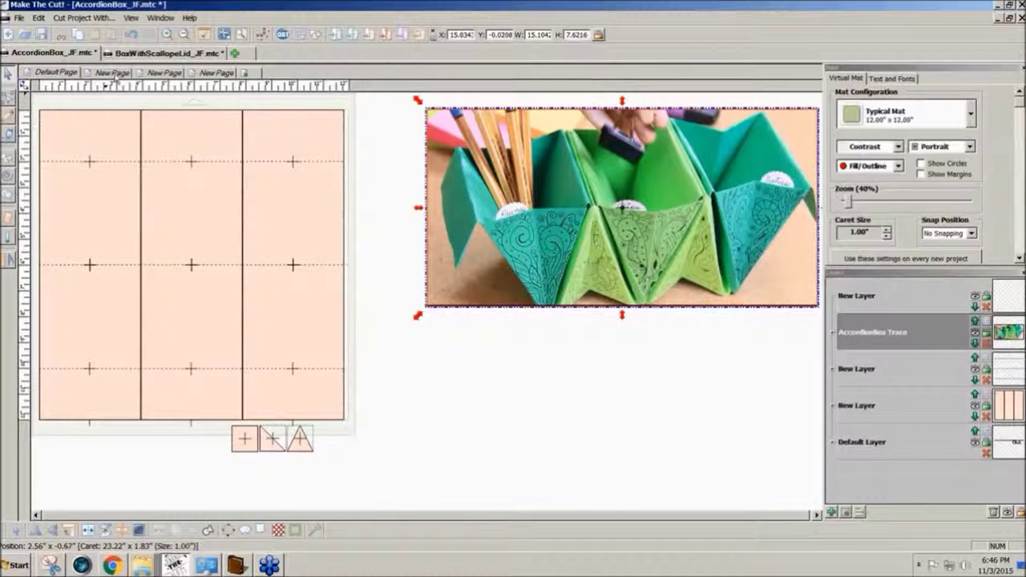
pyautogui.click(224, 74)
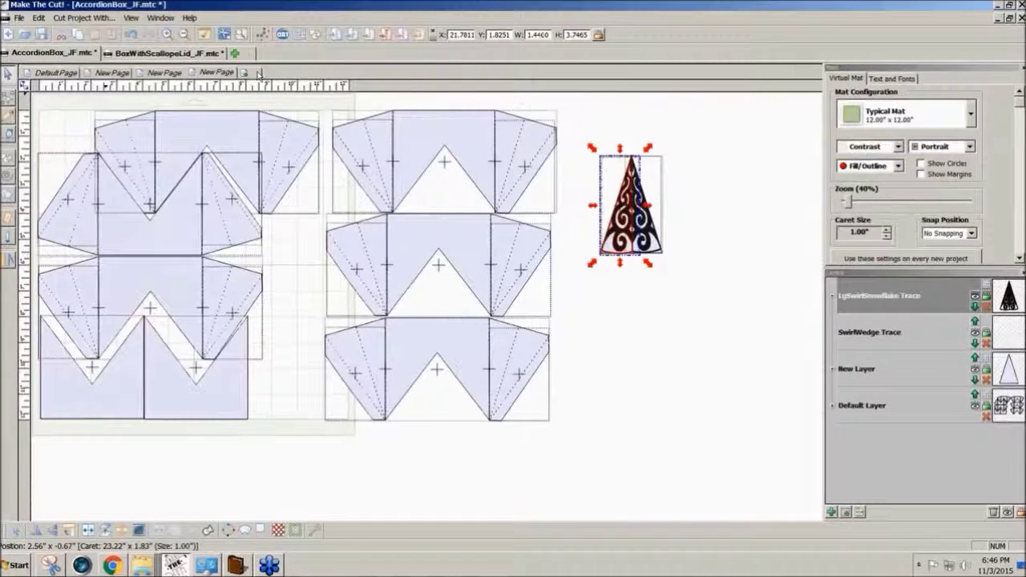
pyautogui.click(245, 73)
pyautogui.click(571, 266)
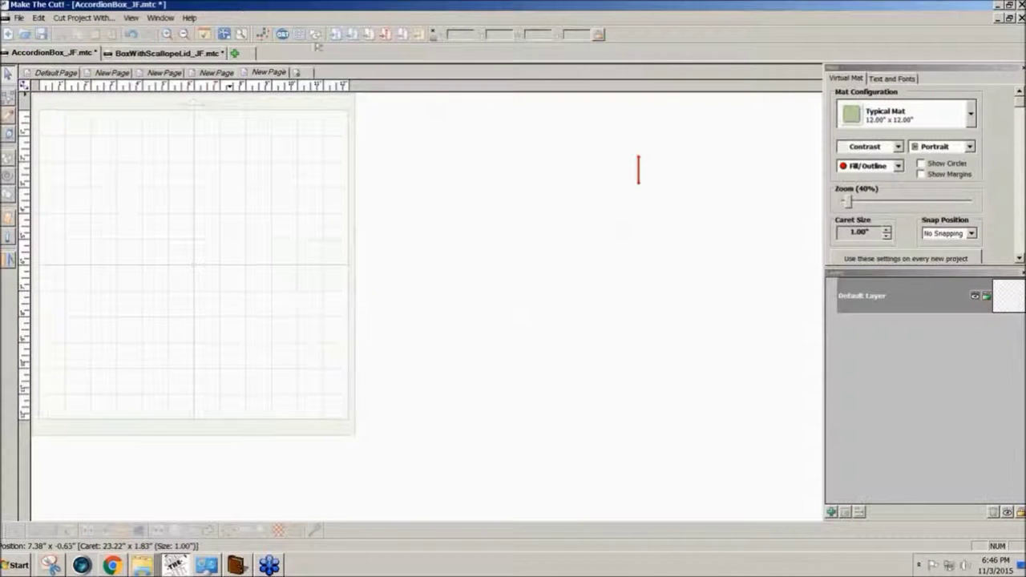
# Search the basic shapes for "sq", add the Square polygon, and move it to the mat's upper-left corner.
pyautogui.click(316, 35)
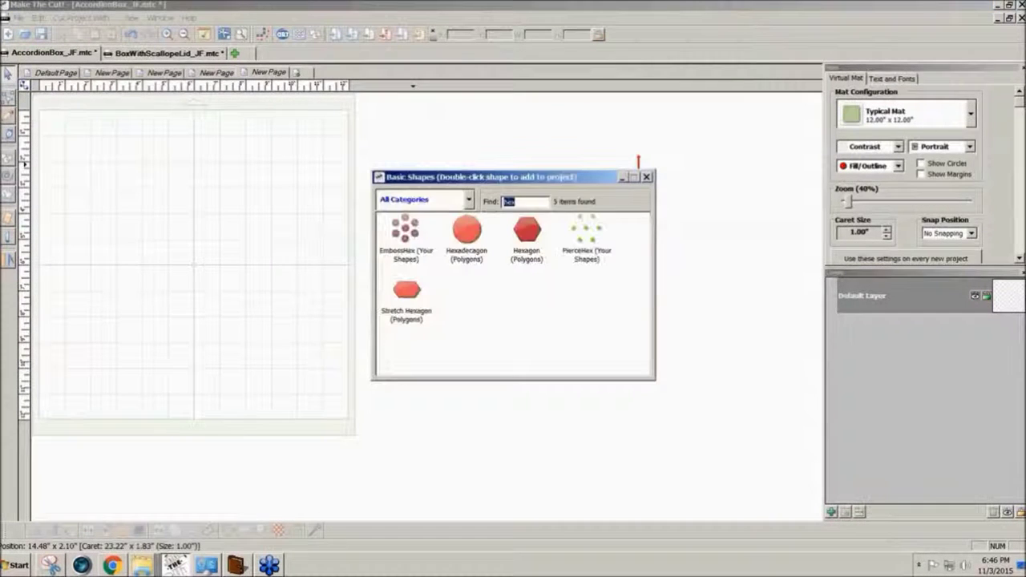
pyautogui.write('sq')
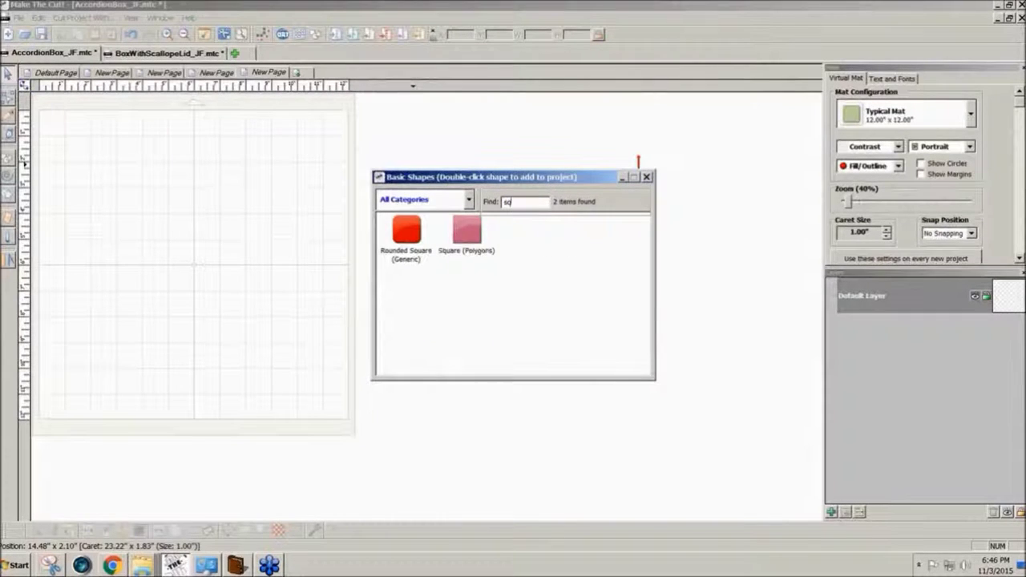
pyautogui.doubleClick(463, 234)
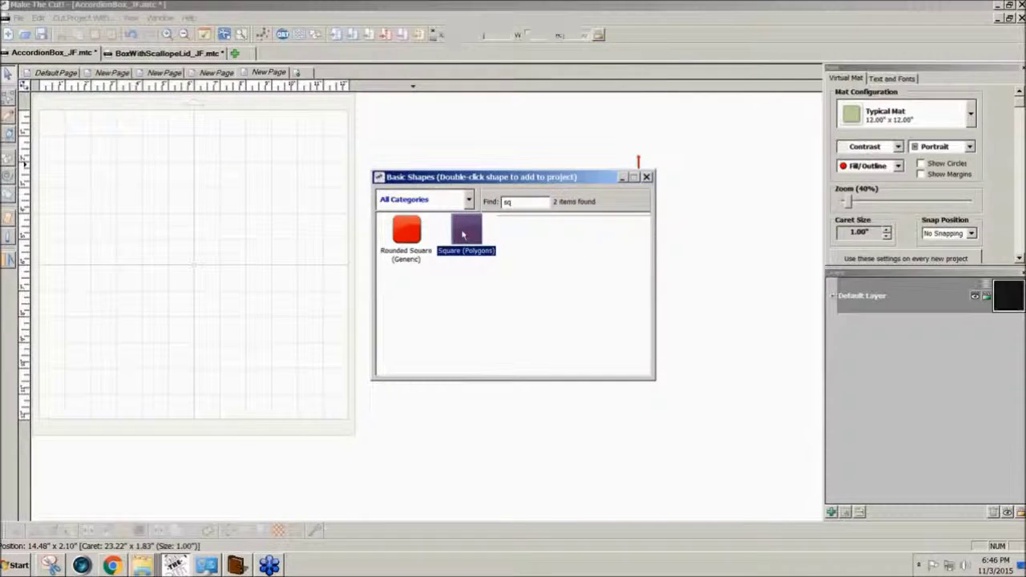
pyautogui.click(645, 176)
pyautogui.moveTo(655, 173); pyautogui.dragTo(63, 134)
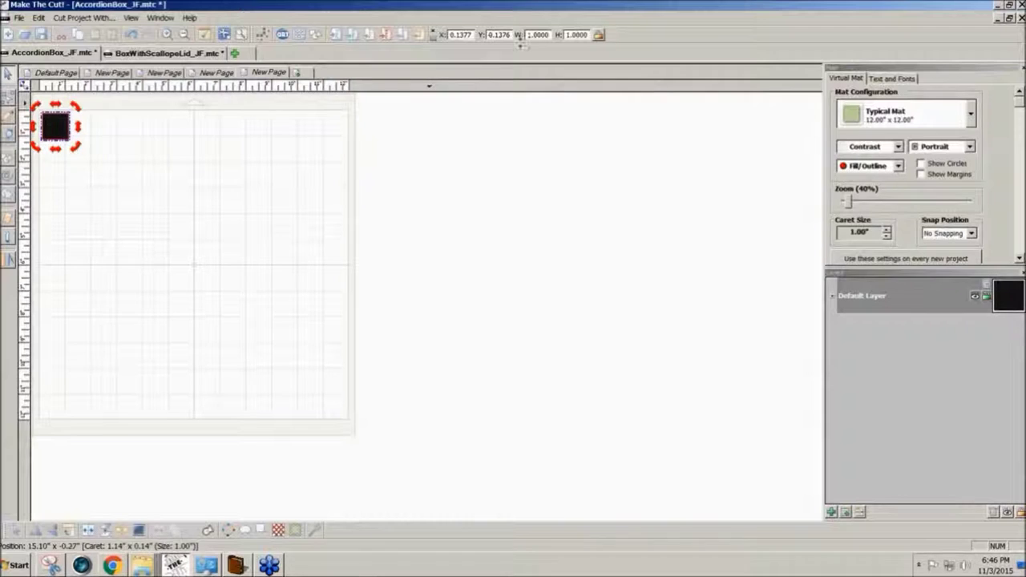
# Unlock the square's proportions and resize it to 4 inches wide by 12 inches high.
pyautogui.moveTo(549, 34); pyautogui.dragTo(522, 35)
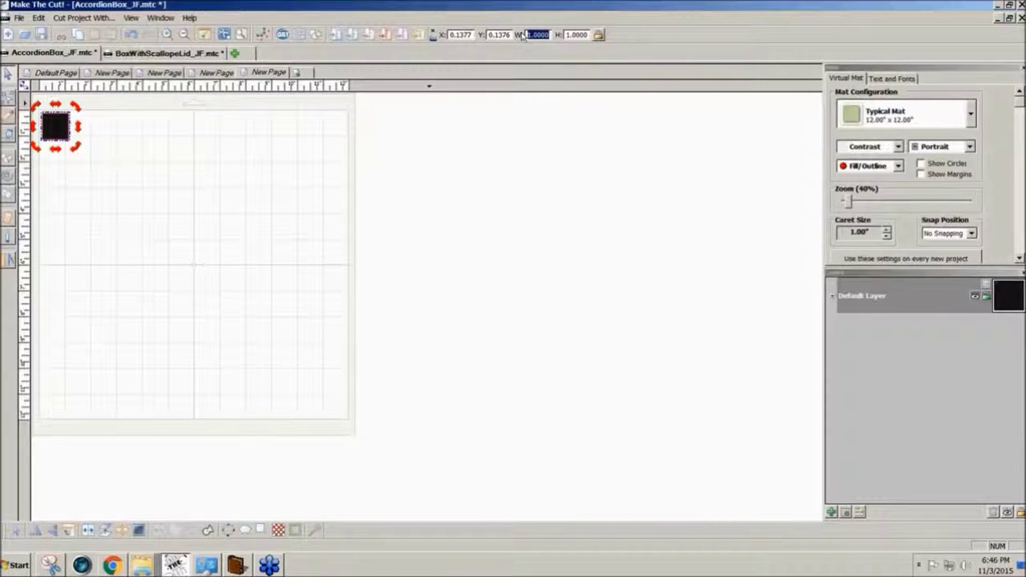
pyautogui.write('4')
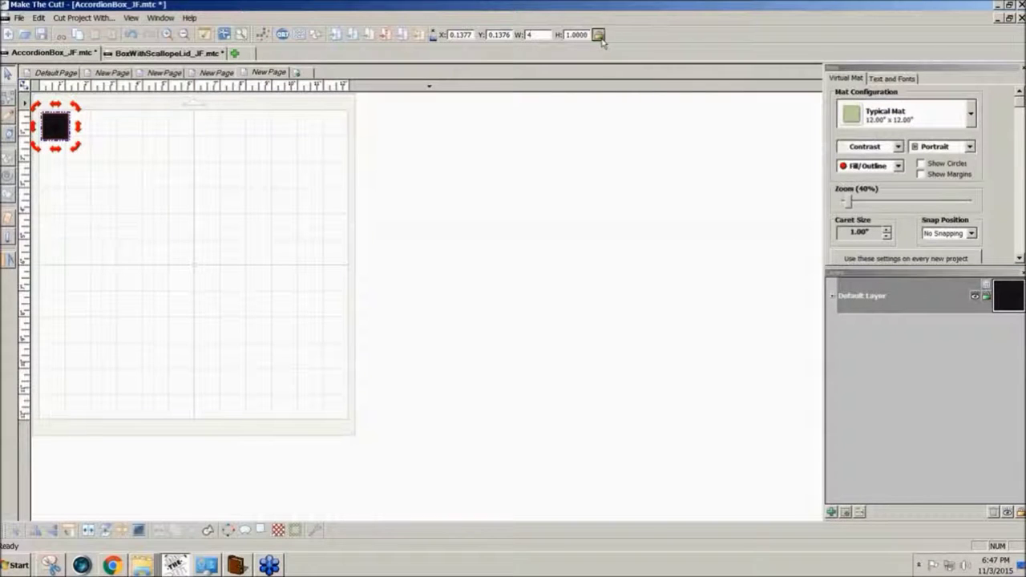
pyautogui.press('Tab')
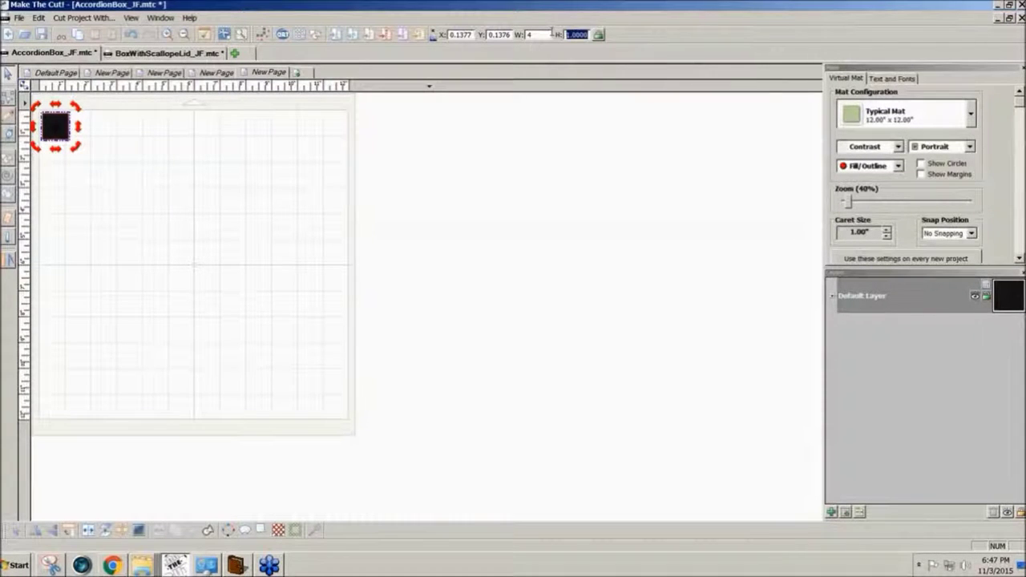
pyautogui.write('12')
pyautogui.press('Return')
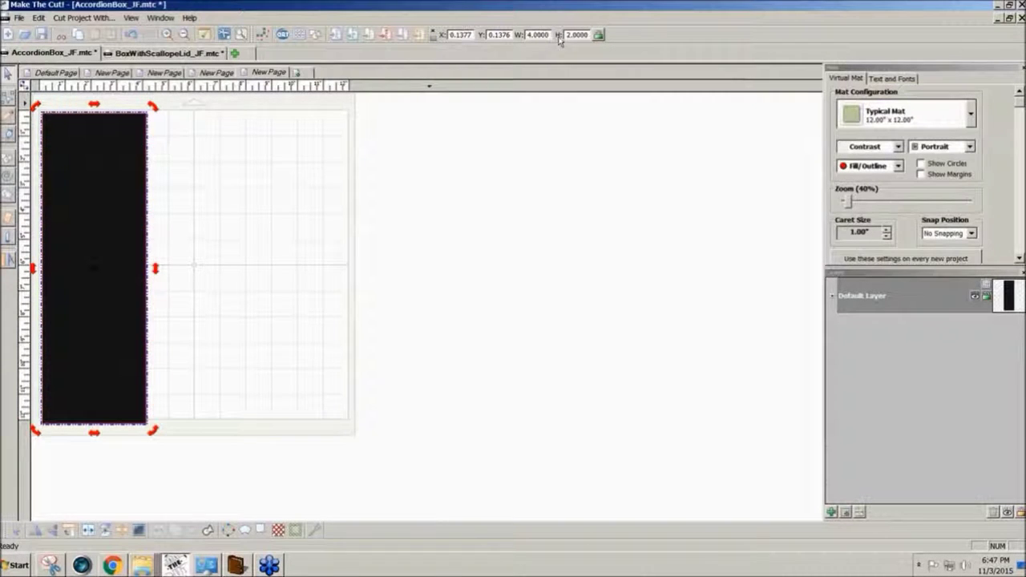
# Set the rectangle's width to 3.9 inches.
pyautogui.doubleClick(550, 35)
pyautogui.write('3.9')
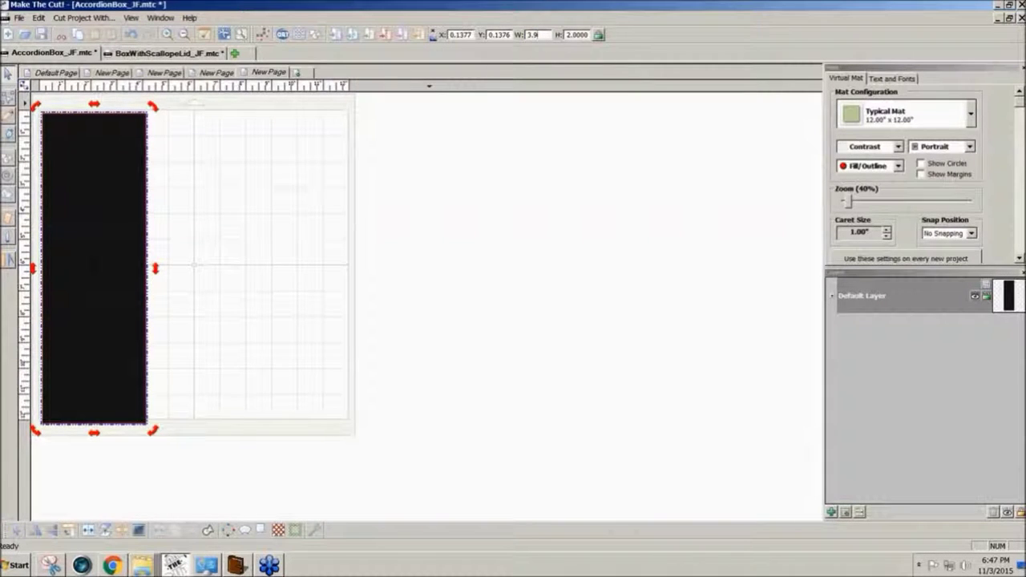
pyautogui.press('Return')
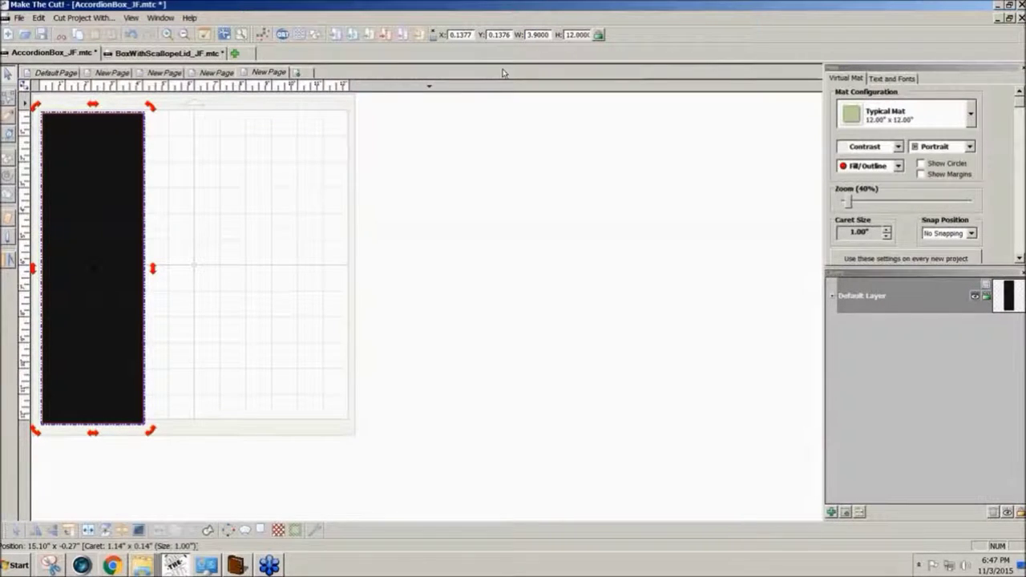
# Nudge the rectangle up toward the mat's corner and change the mat colour from Contrast to Green.
pyautogui.moveTo(85, 311); pyautogui.dragTo(84, 308)
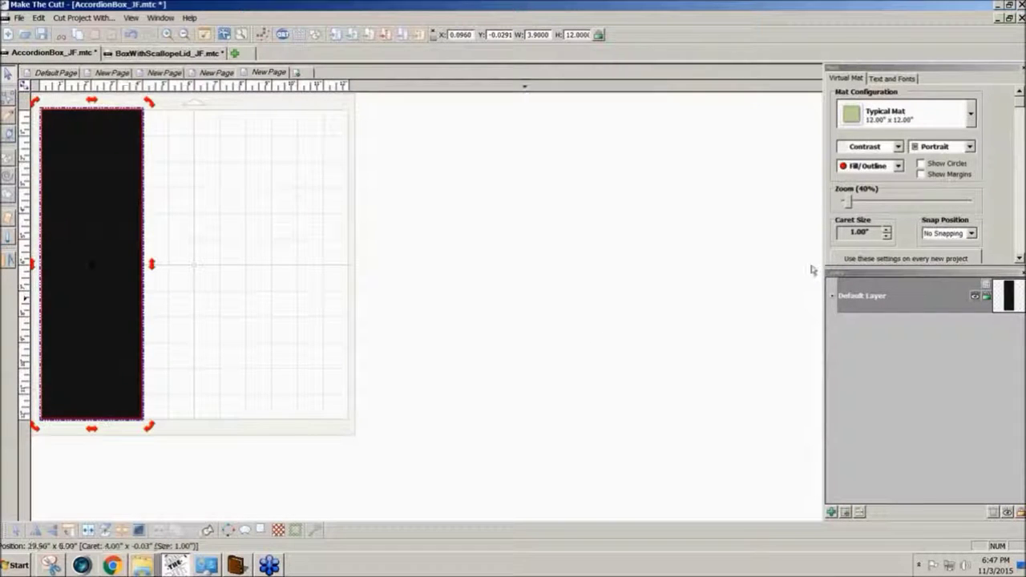
pyautogui.click(898, 147)
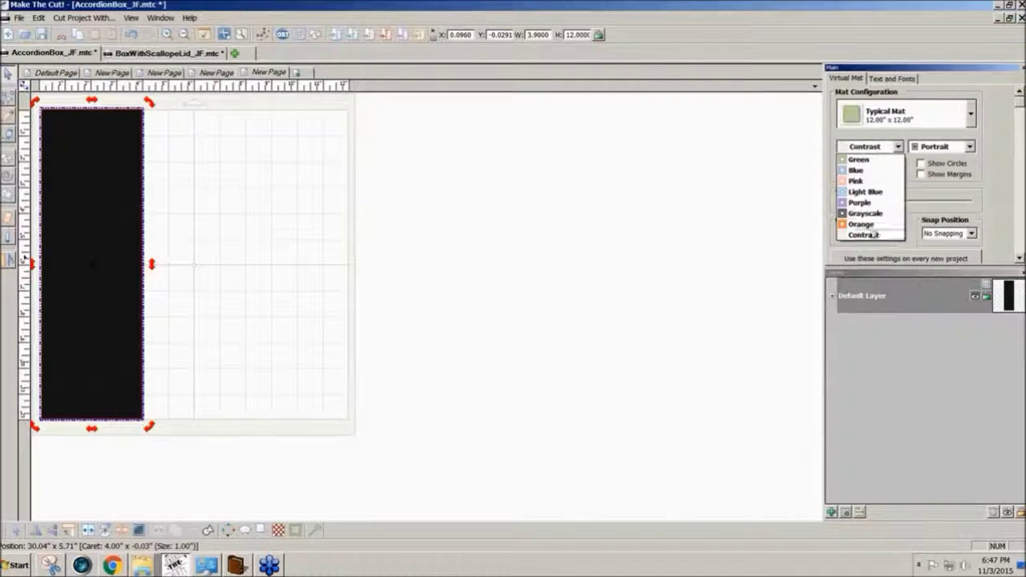
pyautogui.click(870, 160)
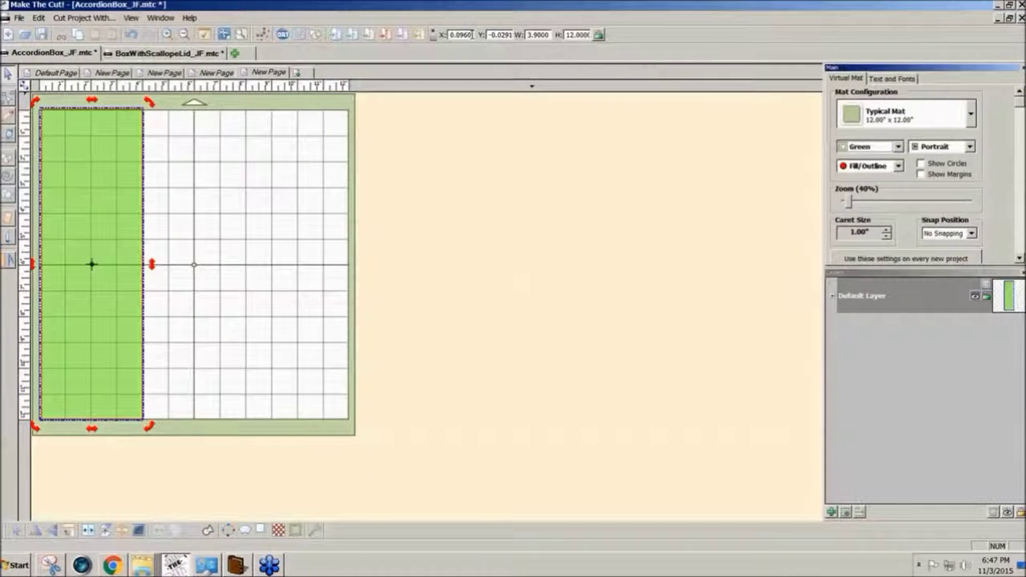
# Position the rectangle exactly at the mat's origin with X 0 and Y 0.
pyautogui.doubleClick(450, 37)
pyautogui.write('0')
pyautogui.press('Tab')
pyautogui.write('0')
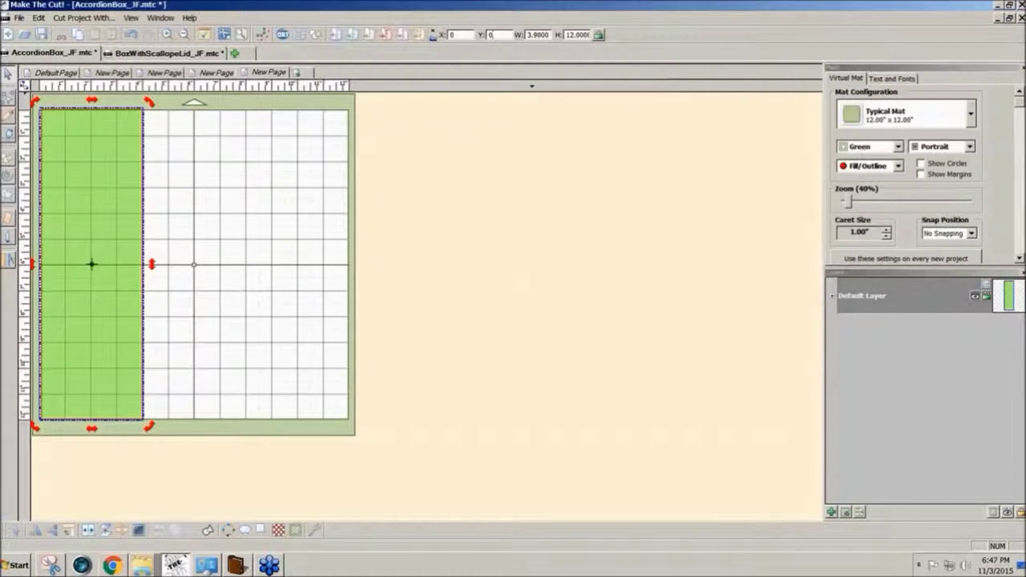
pyautogui.press('Return')
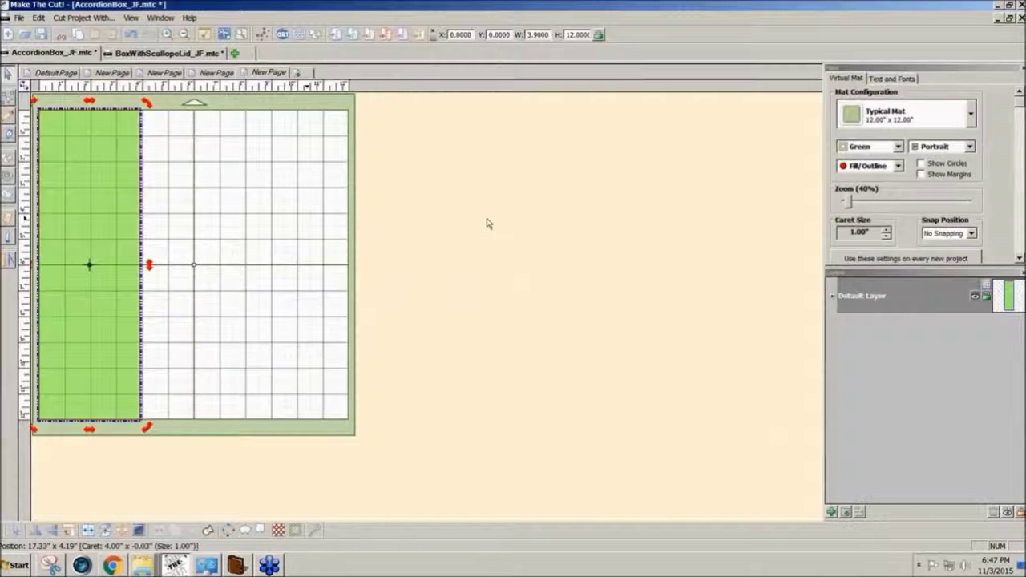
# Add a new empty layer above the default layer for the score lines.
pyautogui.click(832, 512)
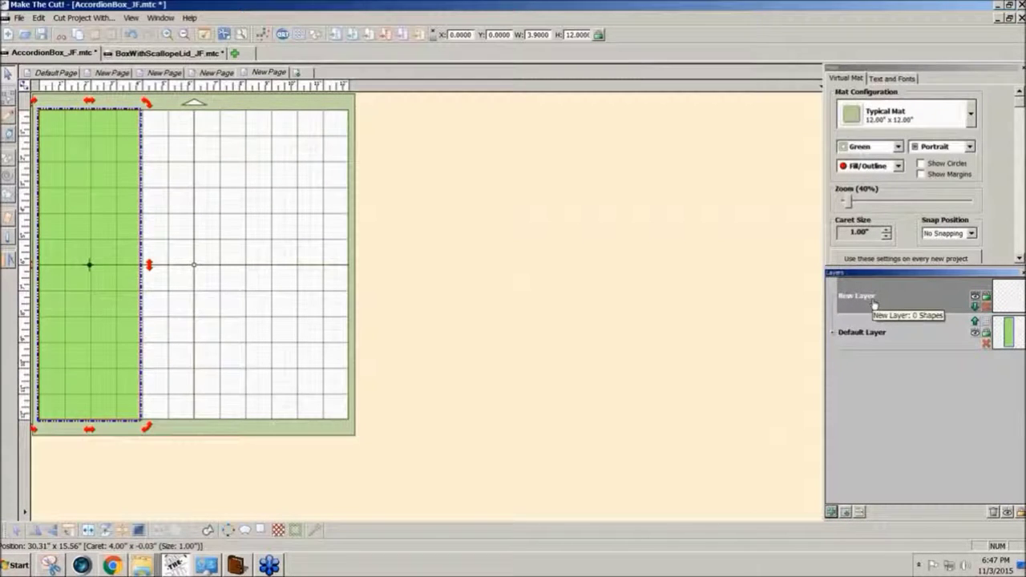
pyautogui.click(30, 91)
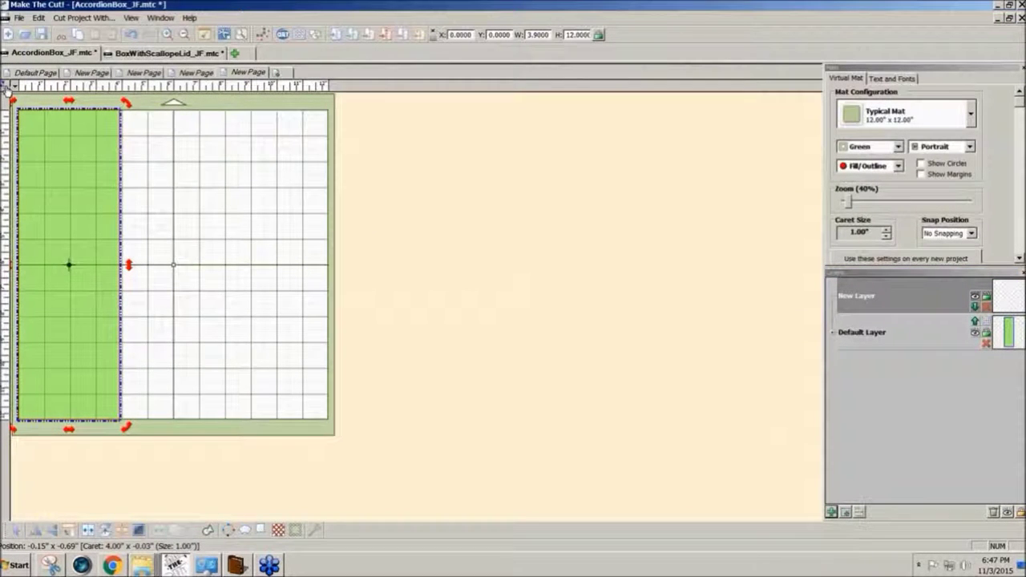
pyautogui.click(8, 88)
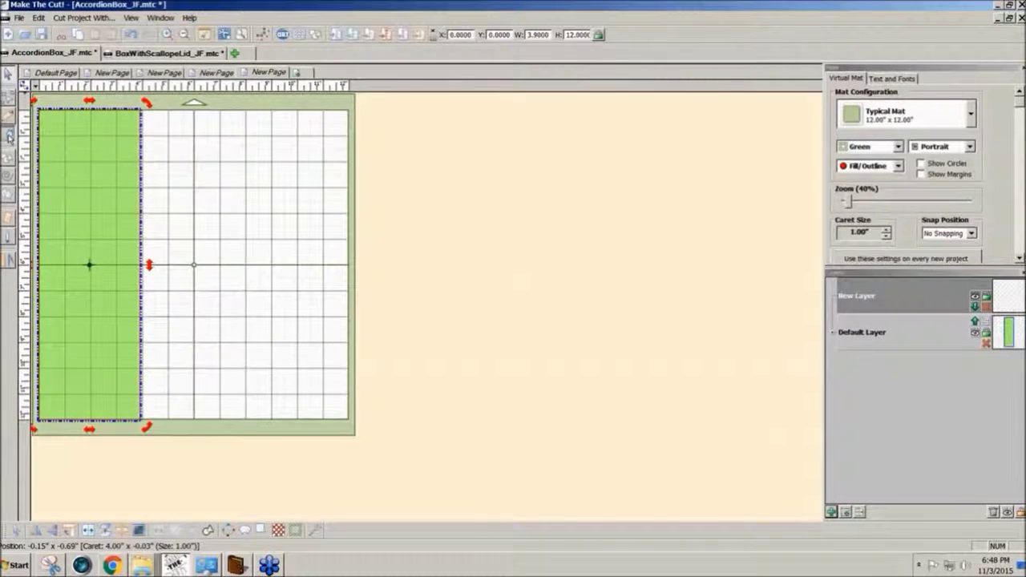
# With 1 Inch snapping, draw three horizontal 4-inch lines across the strip at 2, 6 and 10 inches from its upper edge.
pyautogui.click(8, 137)
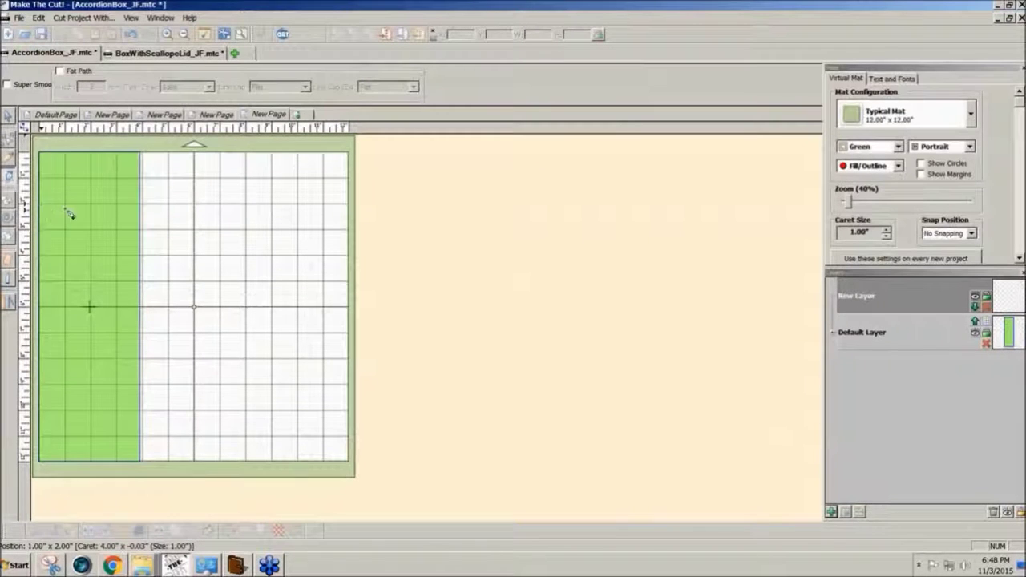
pyautogui.click(970, 233)
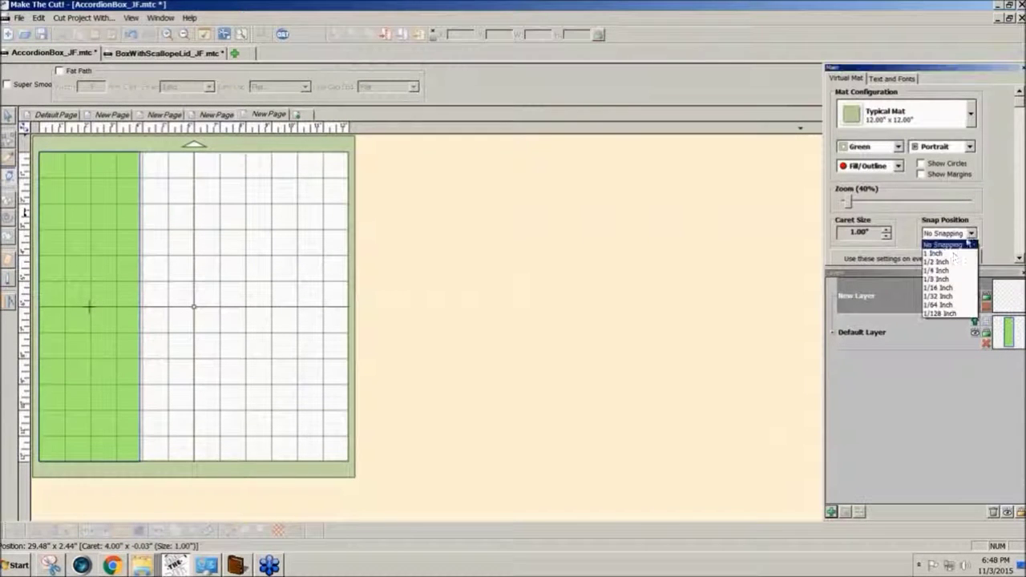
pyautogui.click(954, 255)
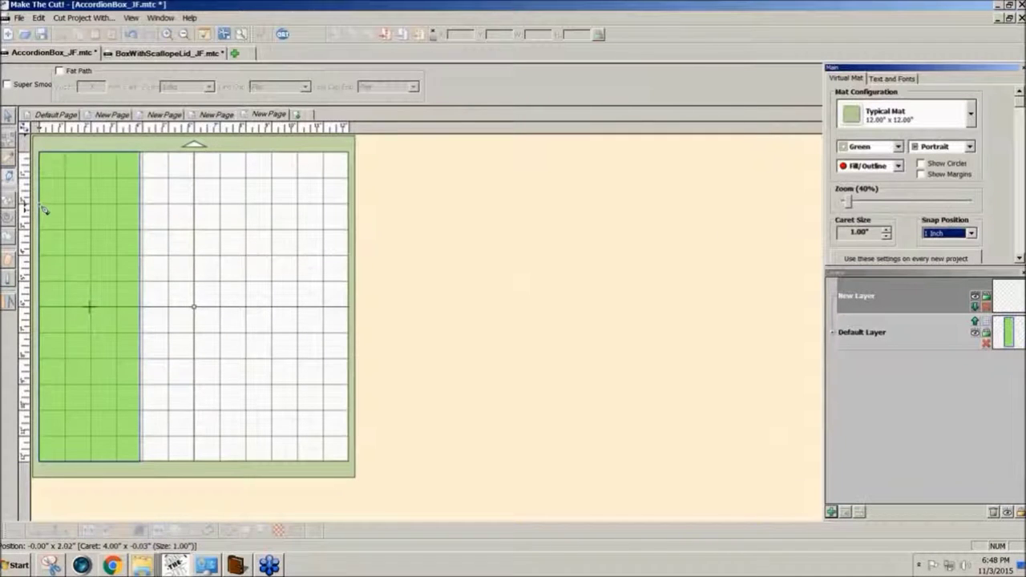
pyautogui.moveTo(44, 208); pyautogui.dragTo(142, 208)
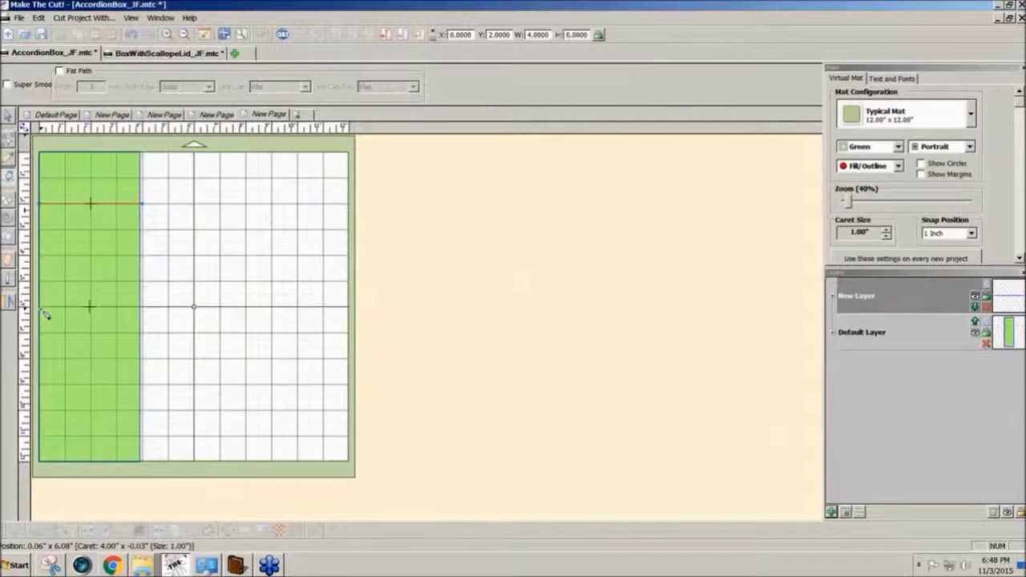
pyautogui.moveTo(44, 308); pyautogui.dragTo(142, 309)
pyautogui.moveTo(146, 314); pyautogui.dragTo(145, 314)
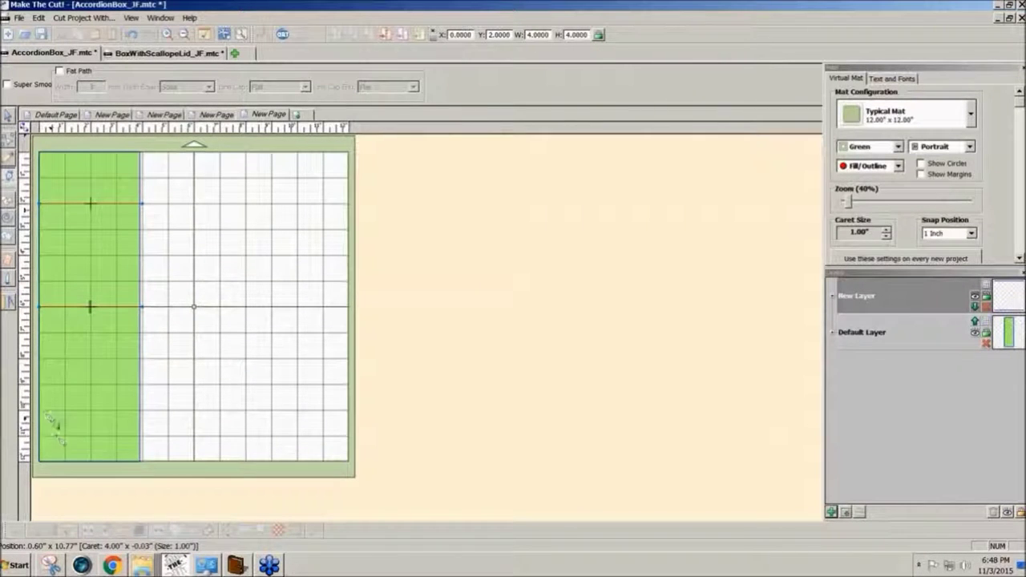
pyautogui.moveTo(41, 411); pyautogui.dragTo(145, 419)
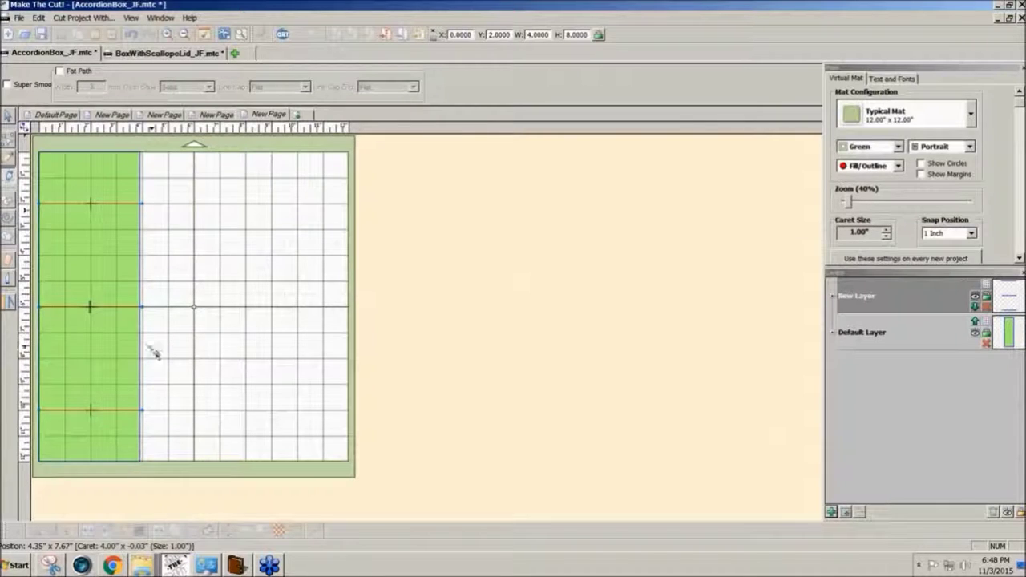
# Switch to No Snapping and pull the outer end node of each of the three lines in to the strip's edge.
pyautogui.click(11, 142)
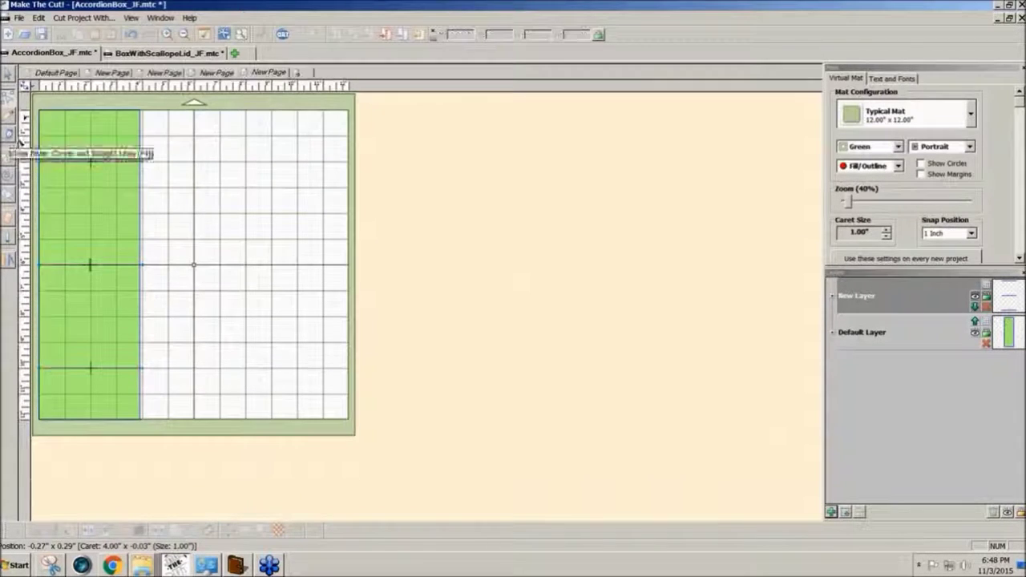
pyautogui.click(972, 233)
pyautogui.click(938, 248)
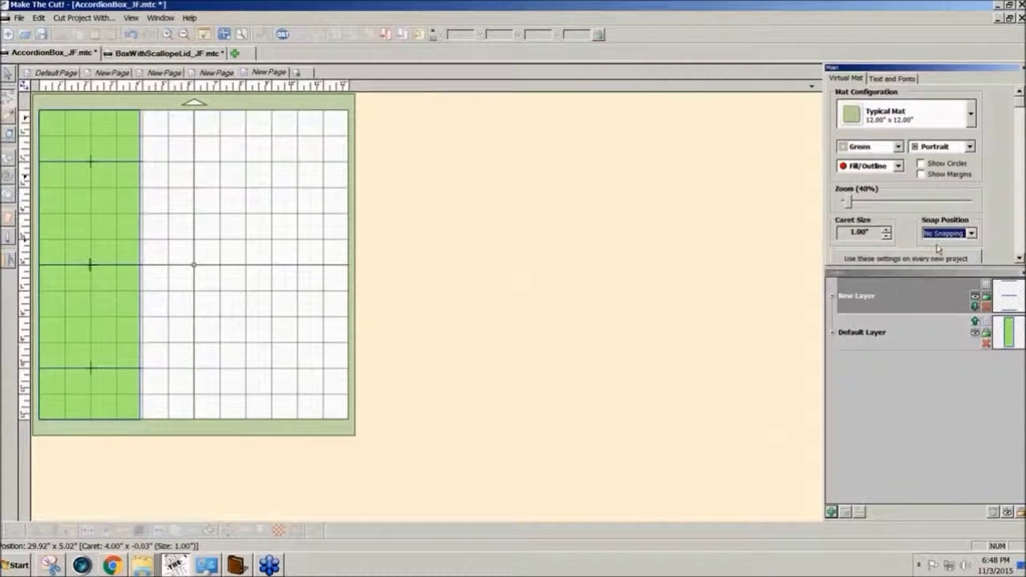
pyautogui.click(145, 163)
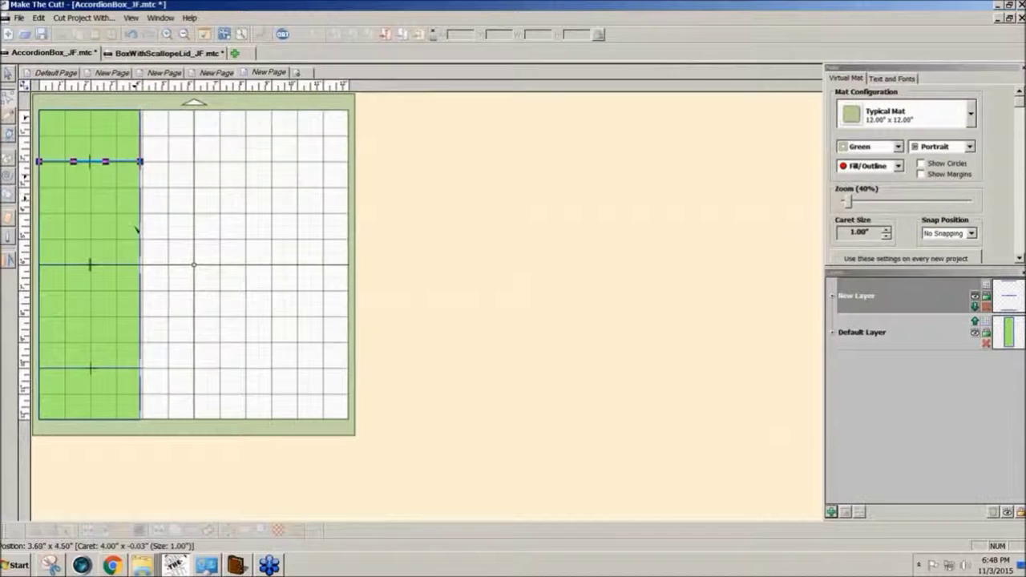
pyautogui.click(143, 265)
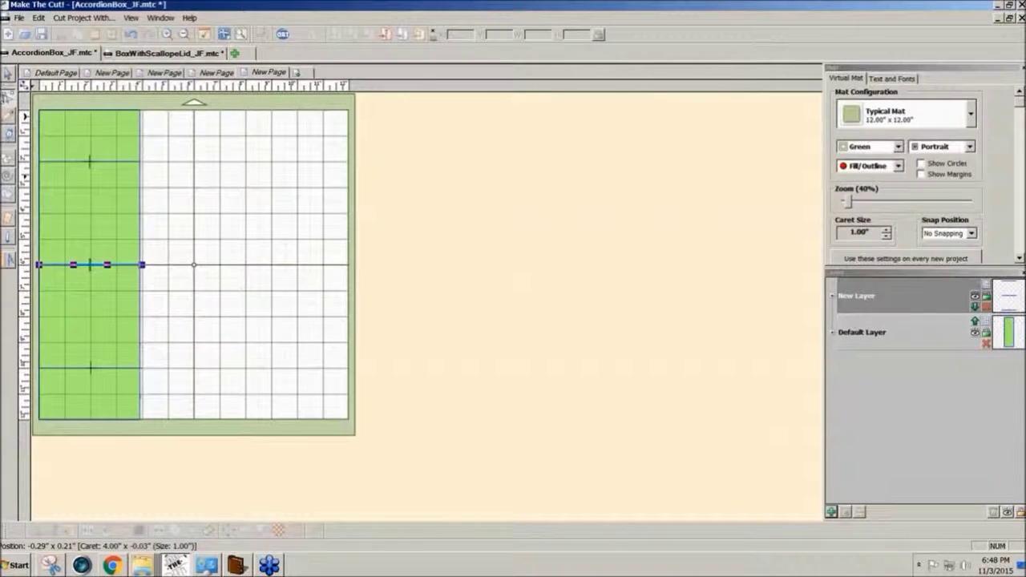
pyautogui.click(144, 368)
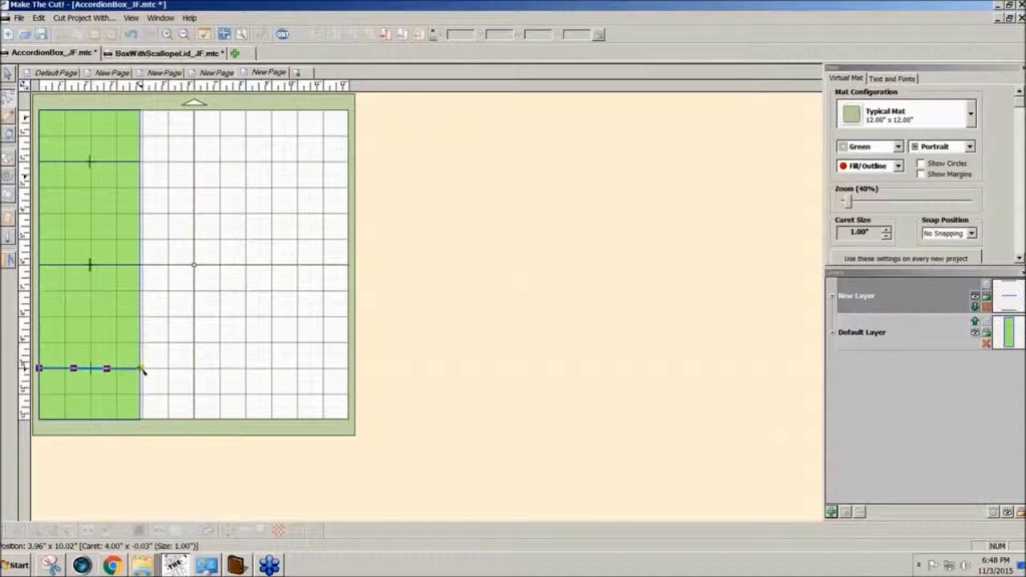
pyautogui.click(200, 370)
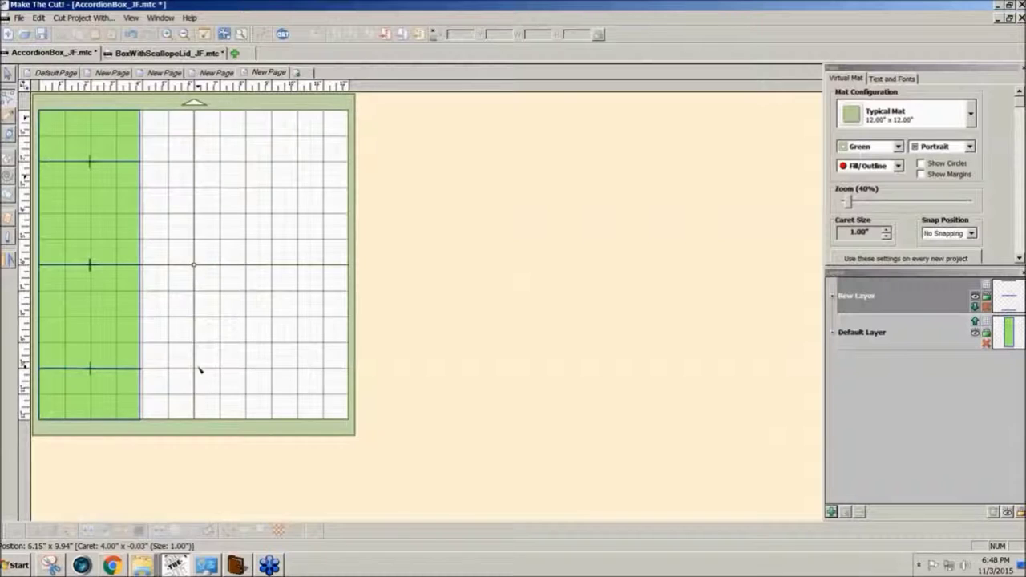